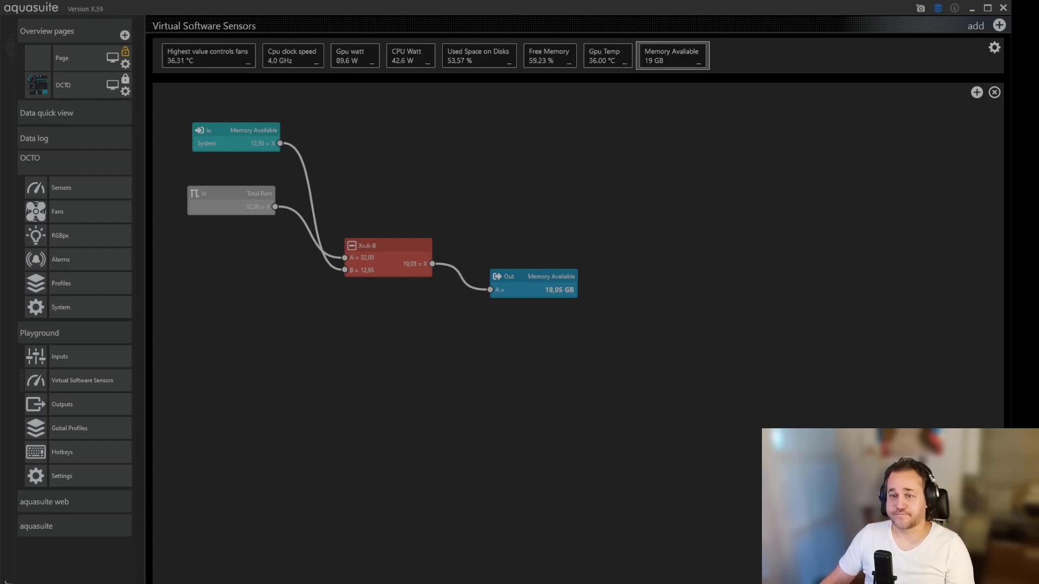
Step: View the Free Memory, Used Space on Disks, CPU Watt, Gpu watt and Cpu clock speed sensor graphs
left_click(541, 61)
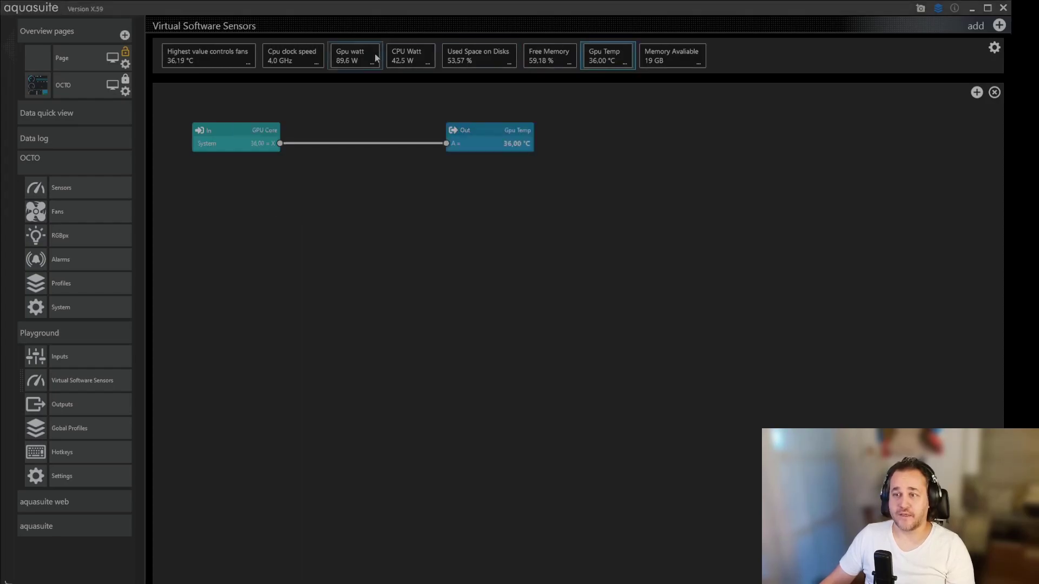
left_click(487, 62)
left_click(407, 57)
left_click(376, 59)
left_click(299, 57)
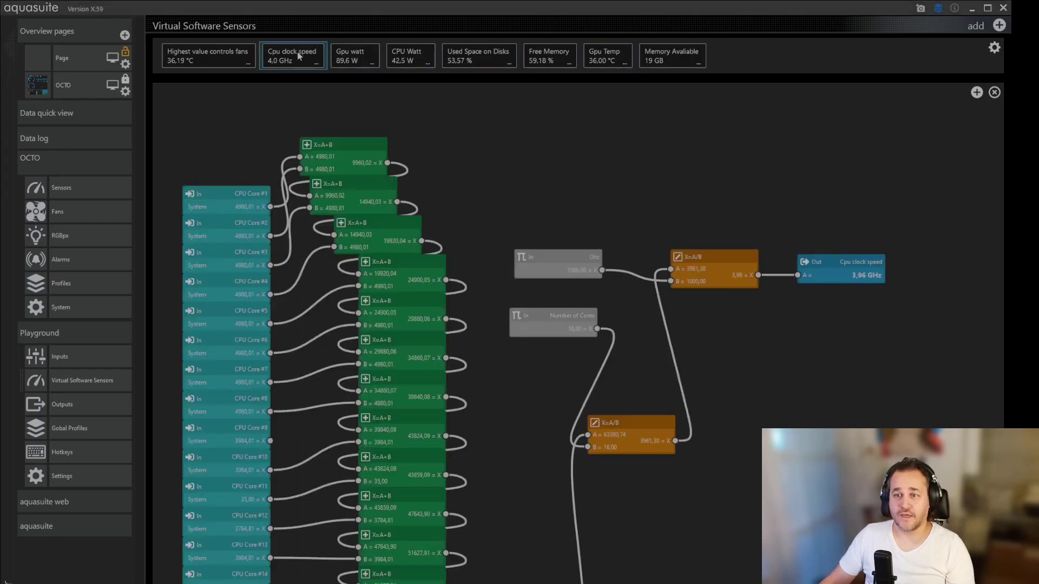
left_click(224, 55)
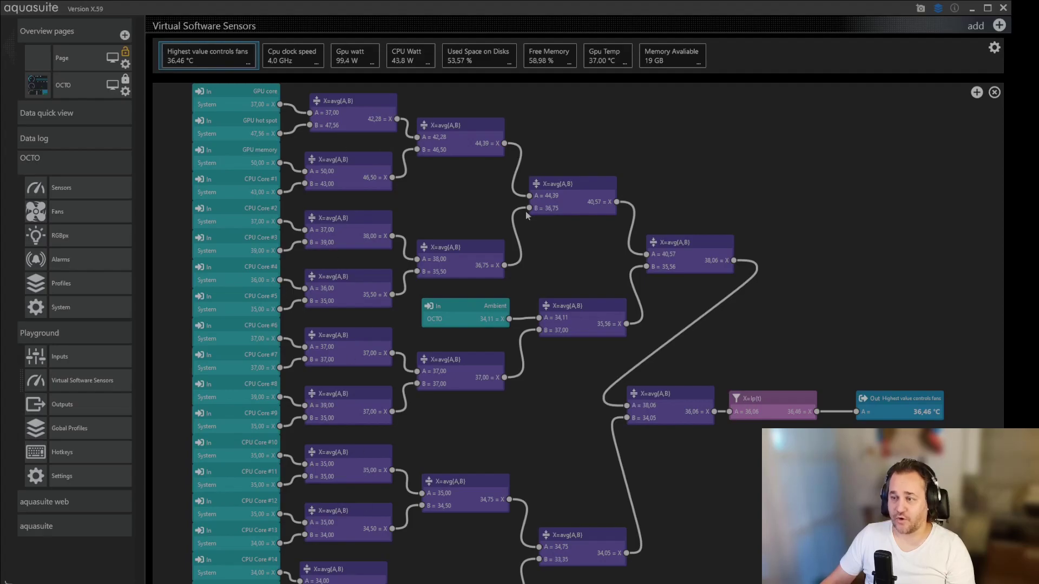
left_click(770, 398)
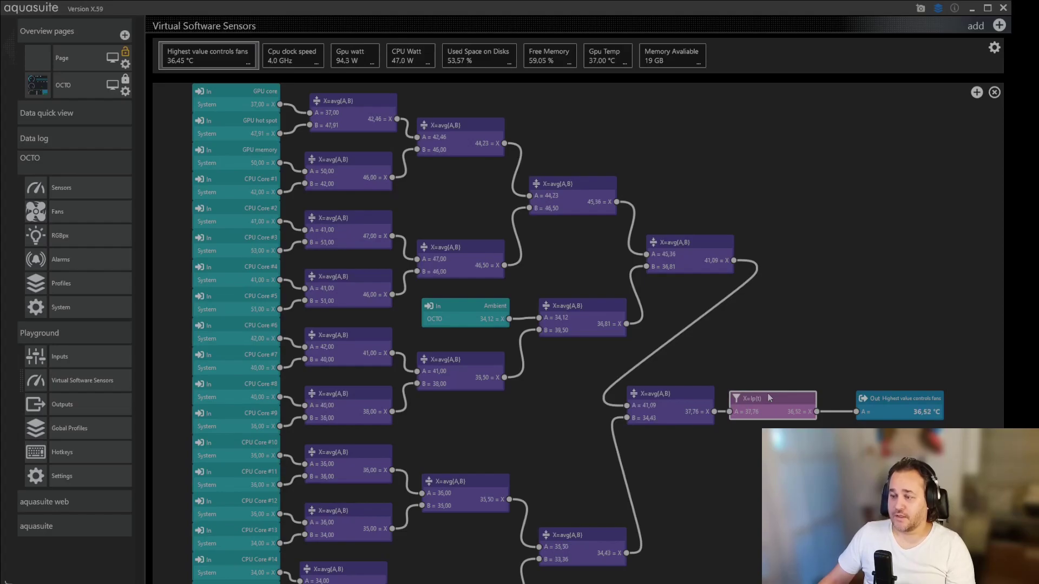
double_click(758, 406)
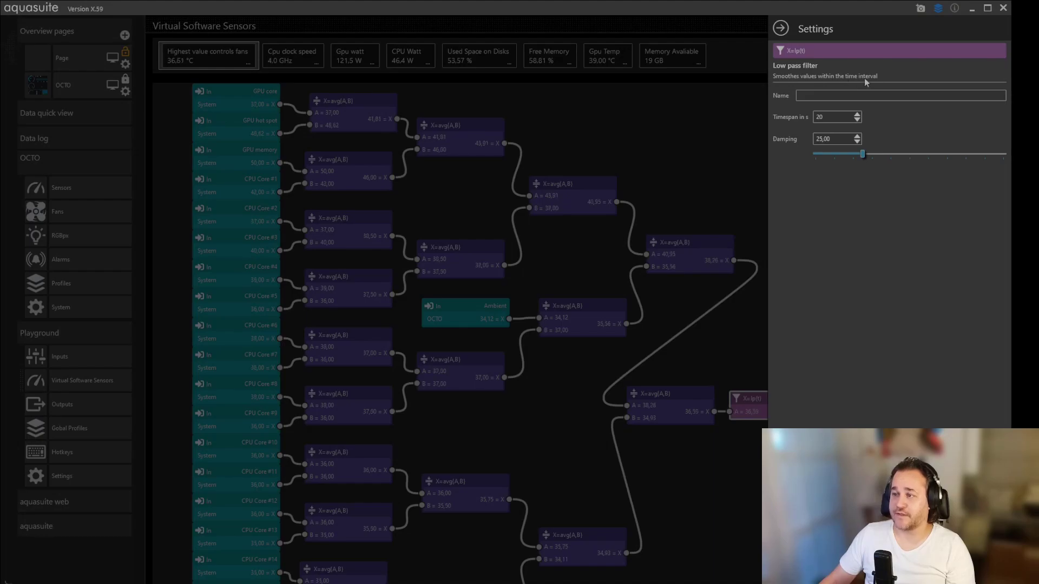
left_click(746, 350)
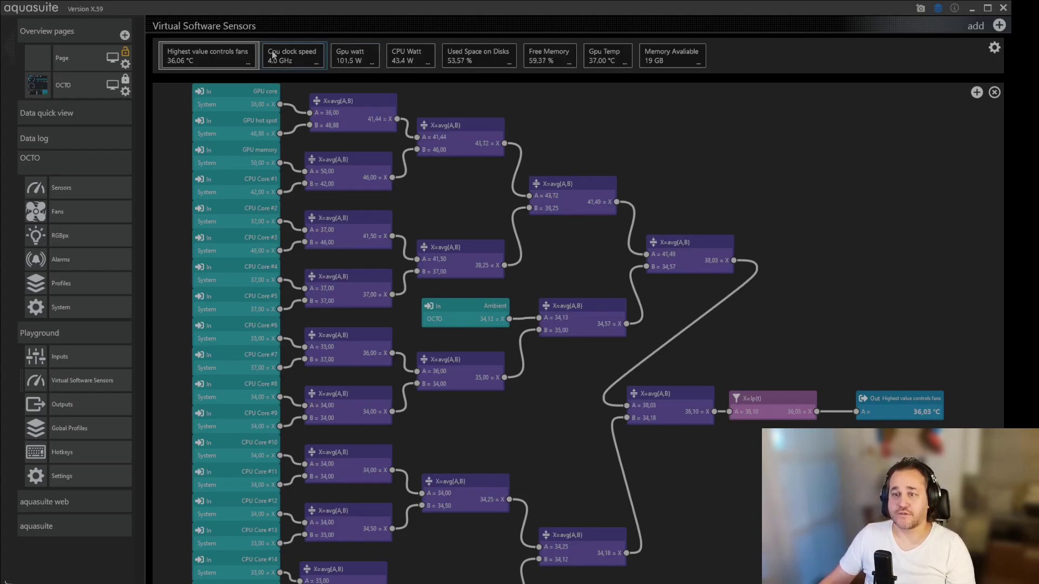
Step: Check the Cpu clock speed, Gpu watt and CPU Watt graphs, ending on the Gpu Temp graph
left_click(290, 56)
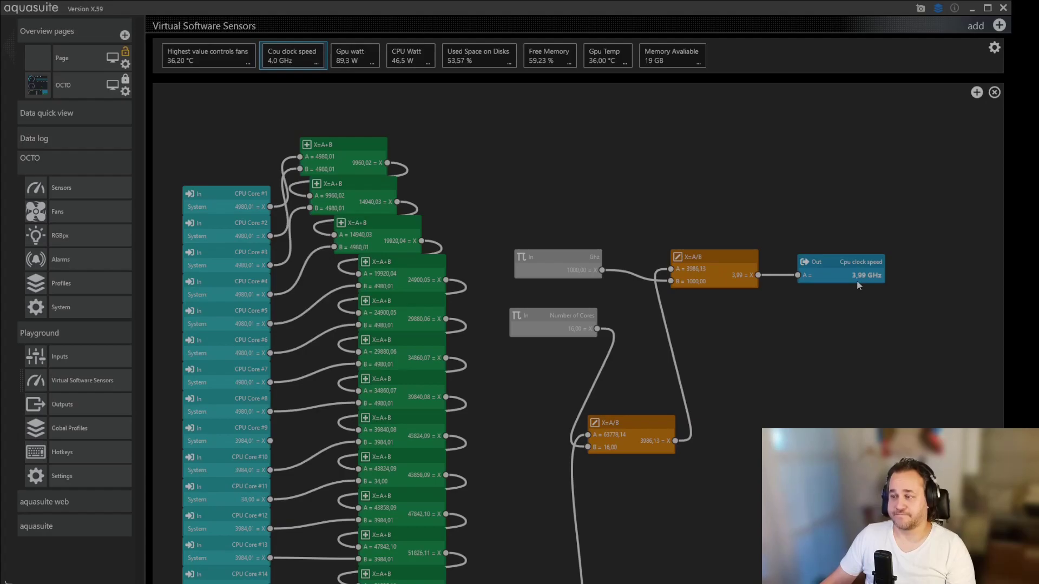
left_click(357, 51)
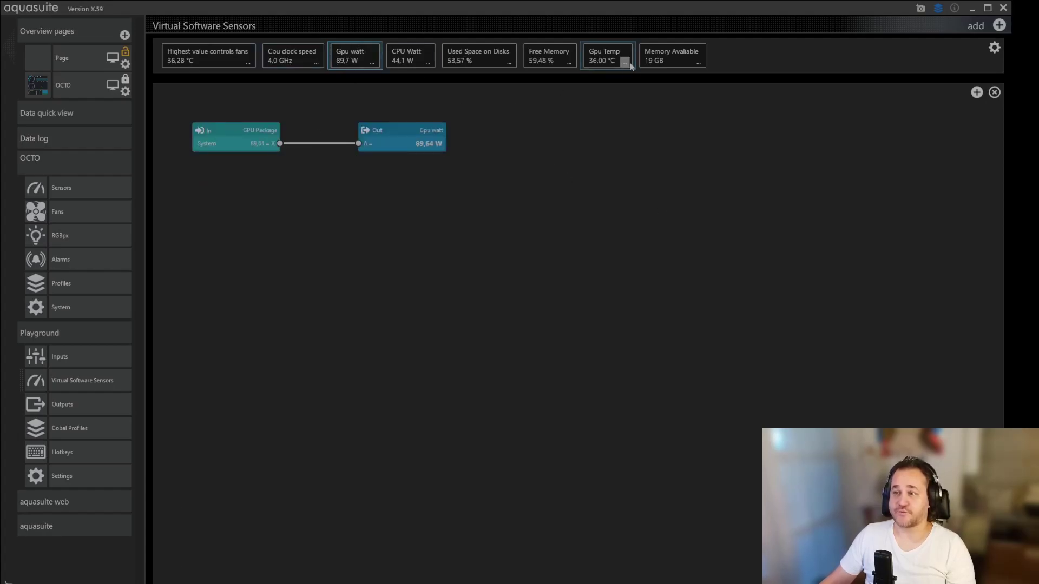
left_click(408, 59)
left_click(599, 62)
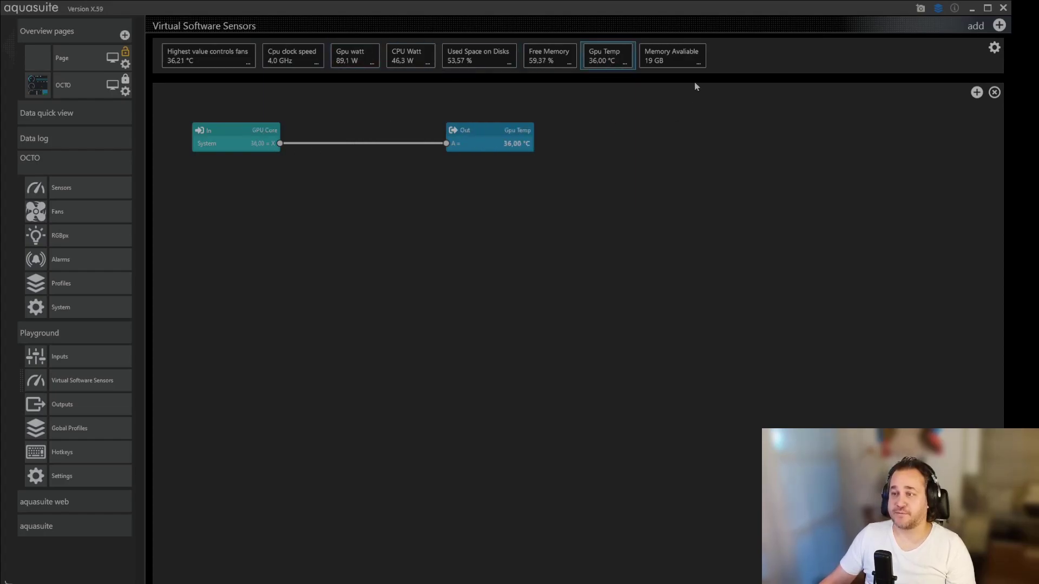
Step: Add a new virtual sensor named 'Cpu Temp' and move its output node to the right
left_click(980, 28)
double_click(824, 96)
type("Cpu Temp")
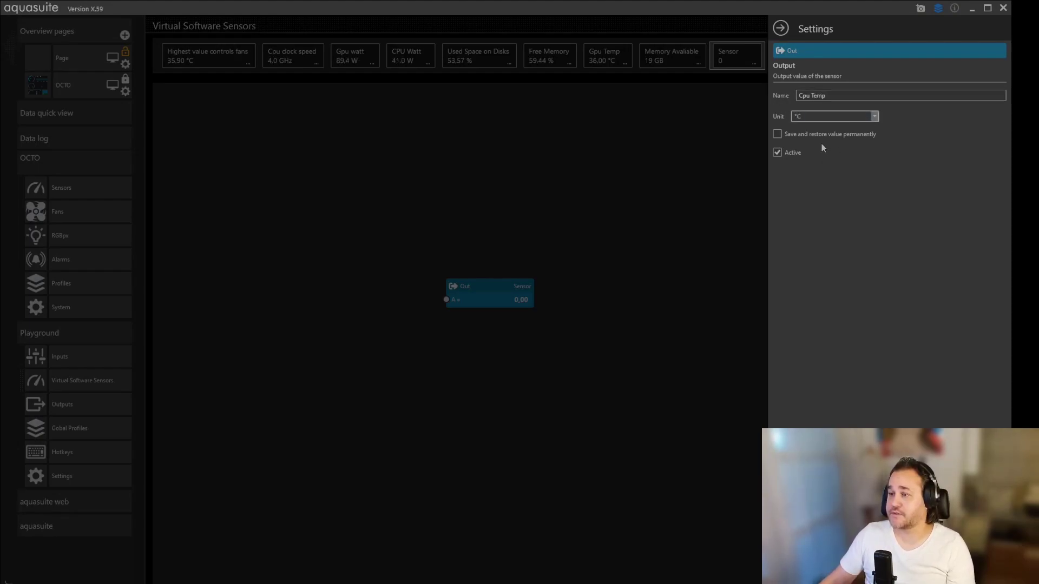
left_click(715, 457)
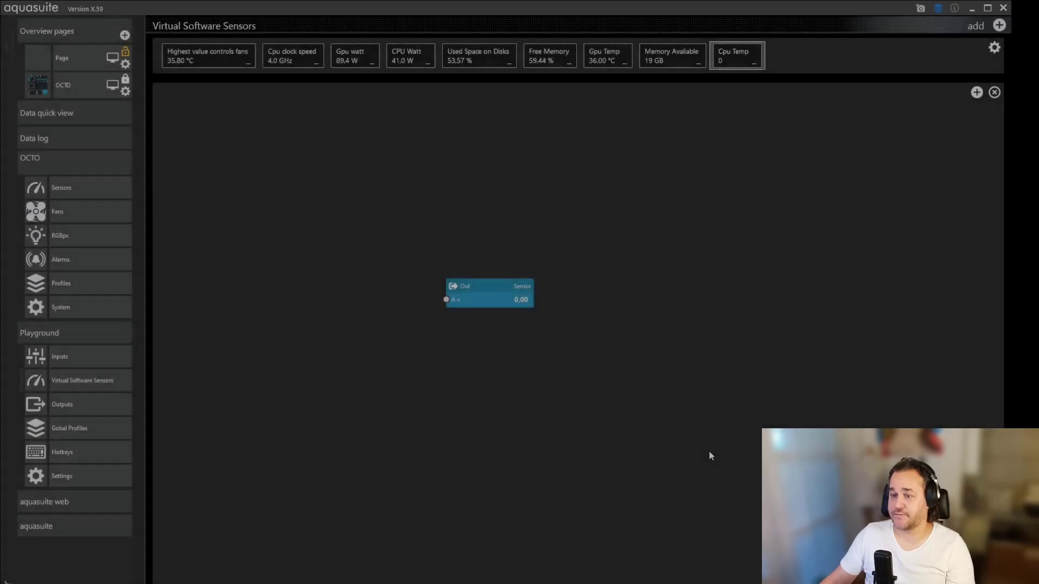
left_click_drag(507, 304, 756, 290)
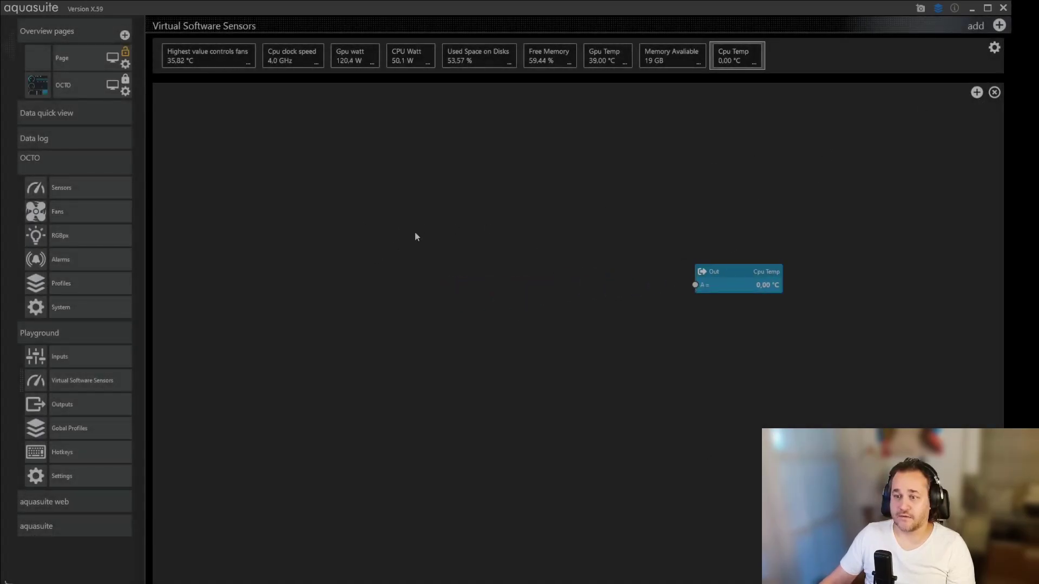
Step: Add a data source node reading the i9-12900K's CPU Package temperature and place it beside Out
right_click(376, 241)
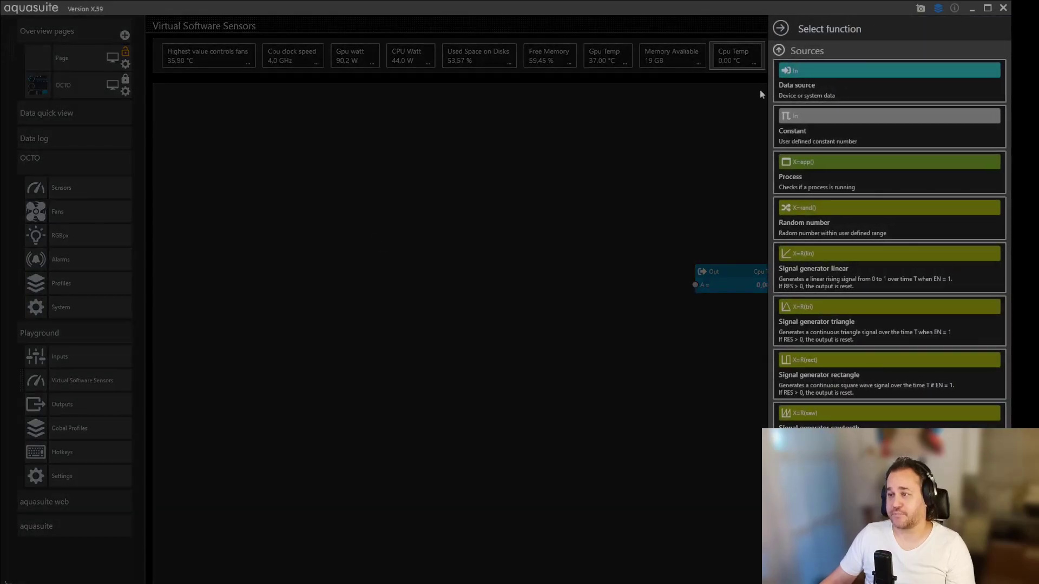
key("Return")
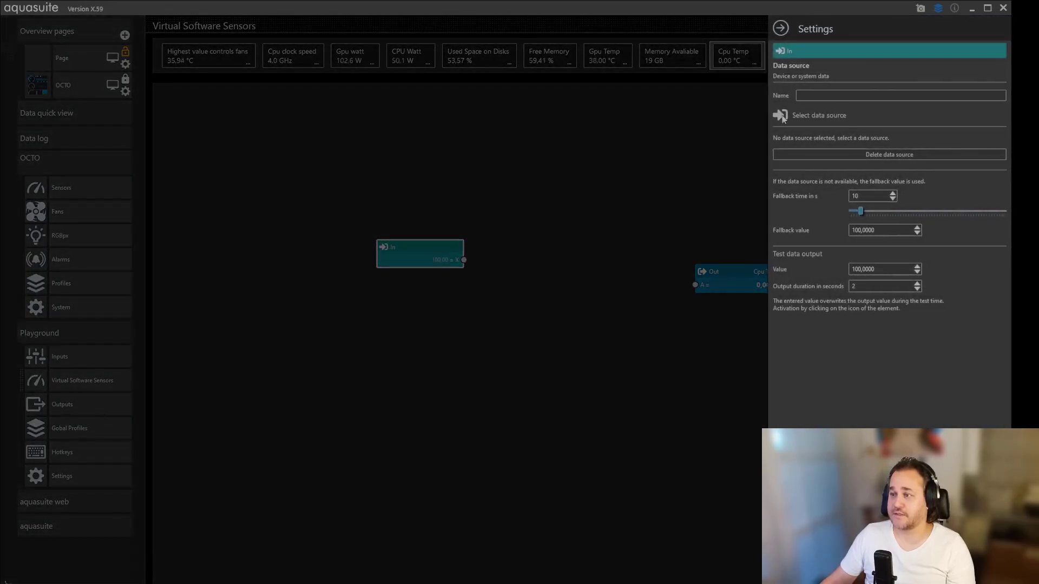
left_click(779, 115)
left_click(778, 73)
left_click(786, 84)
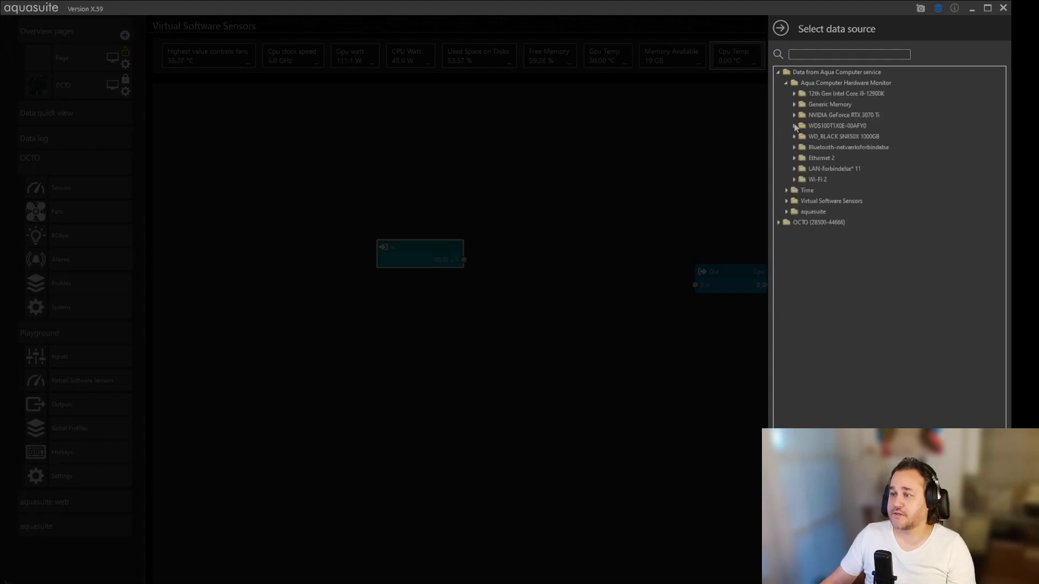
left_click(794, 94)
scroll(833, 324, "down", 12)
scroll(848, 328, "down", 5)
scroll(875, 404, "up", 9)
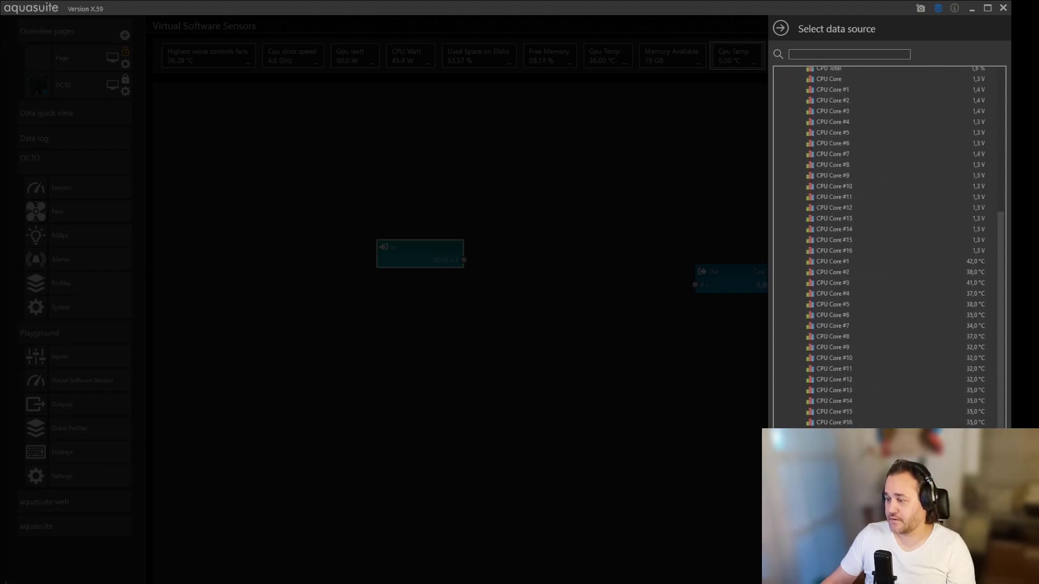
double_click(833, 433)
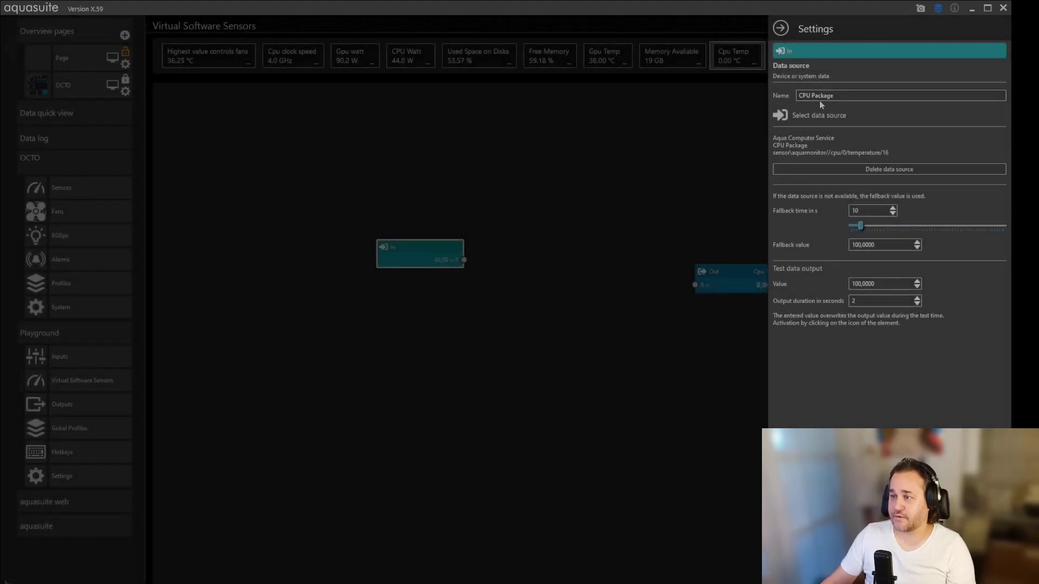
left_click(528, 457)
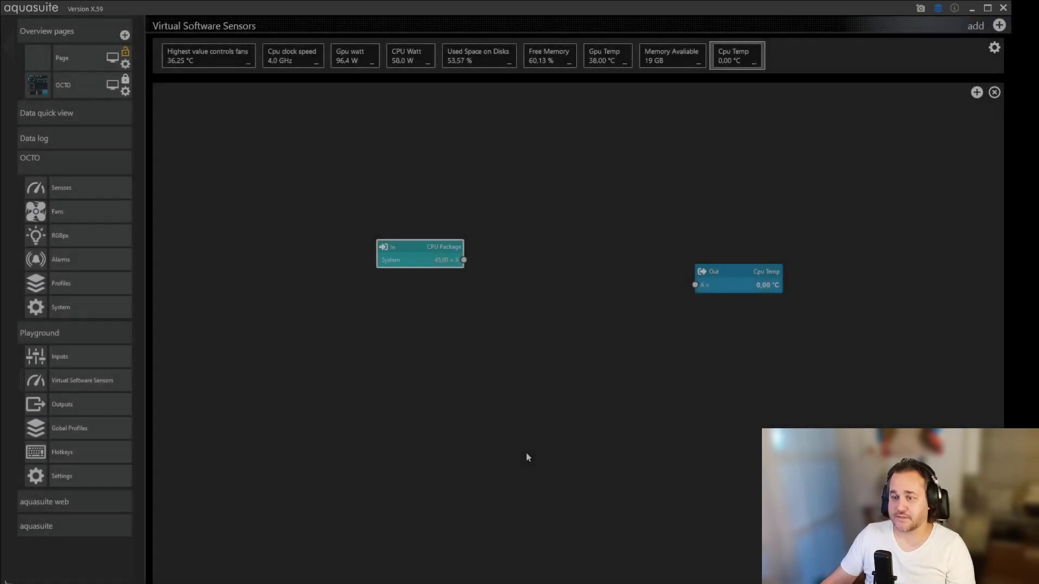
left_click_drag(434, 251, 542, 238)
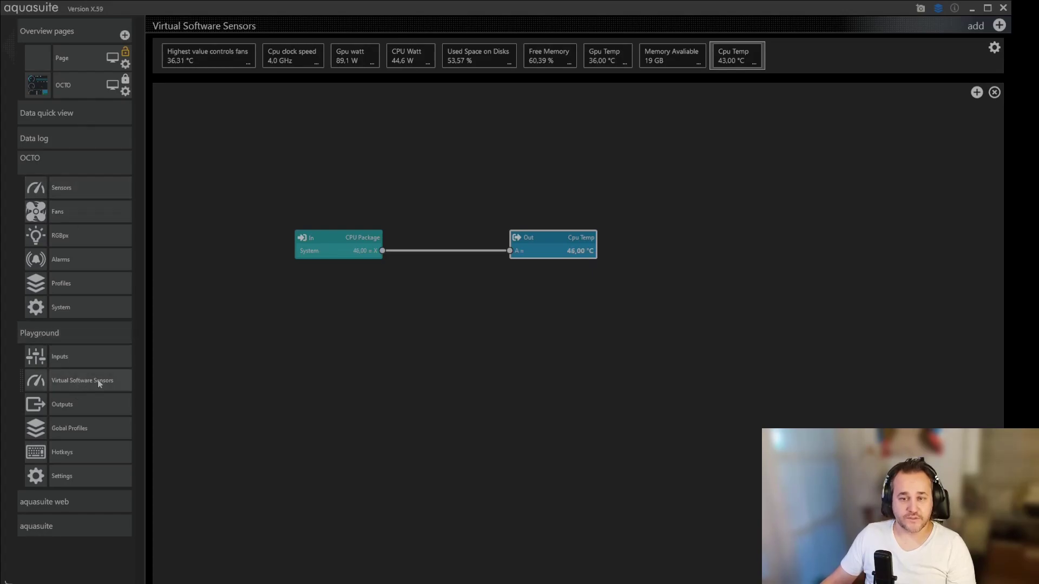
Step: On the OCTO sensors page, look over Gpu Temp, Coolant, Ambient, Sensor 2, Sensor 3 and Soft. Sensor 7
left_click(74, 186)
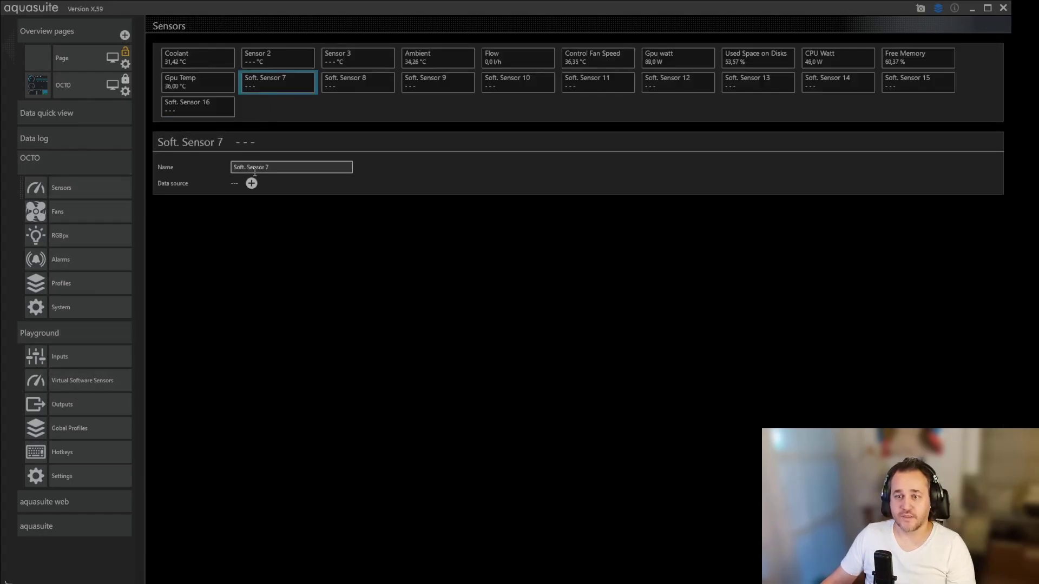
left_click(214, 86)
left_click(265, 85)
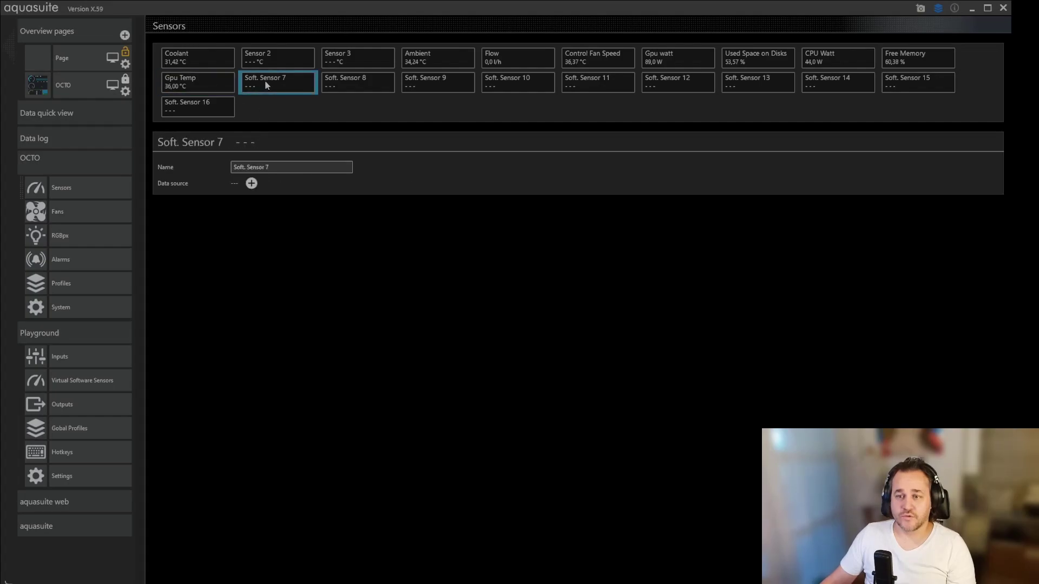
left_click(194, 56)
left_click(427, 58)
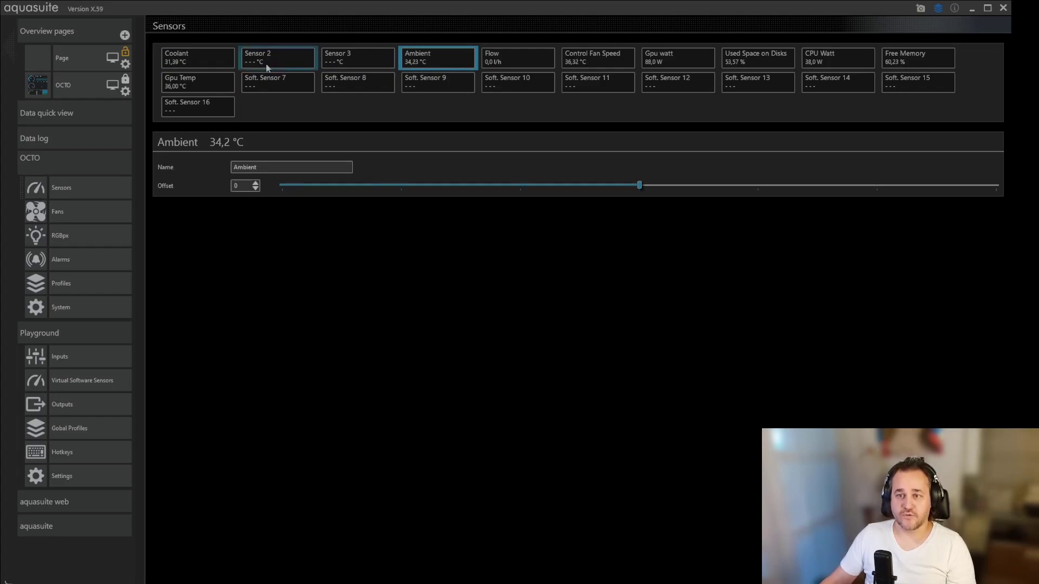
left_click(218, 64)
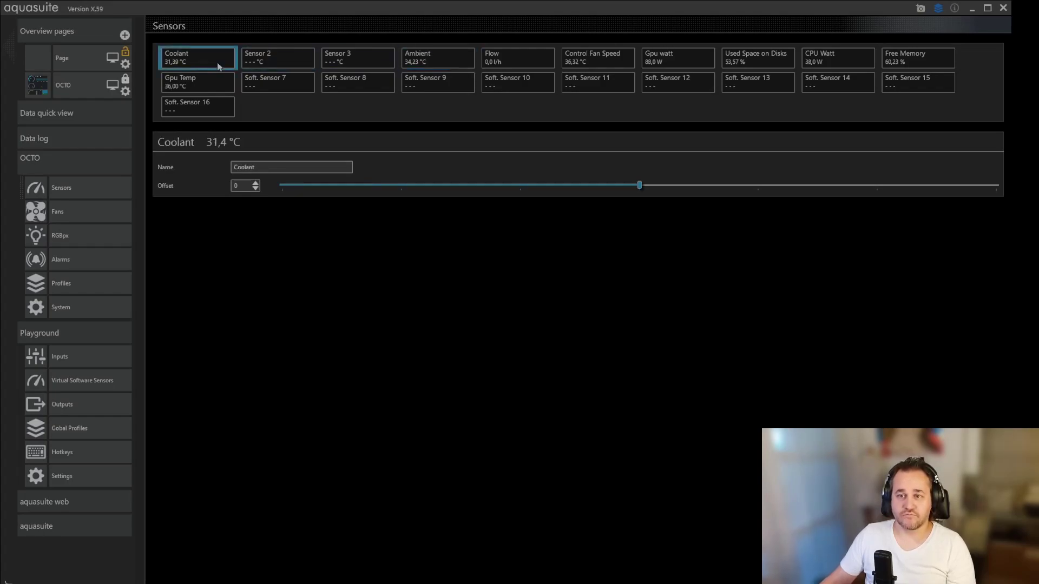
left_click(411, 59)
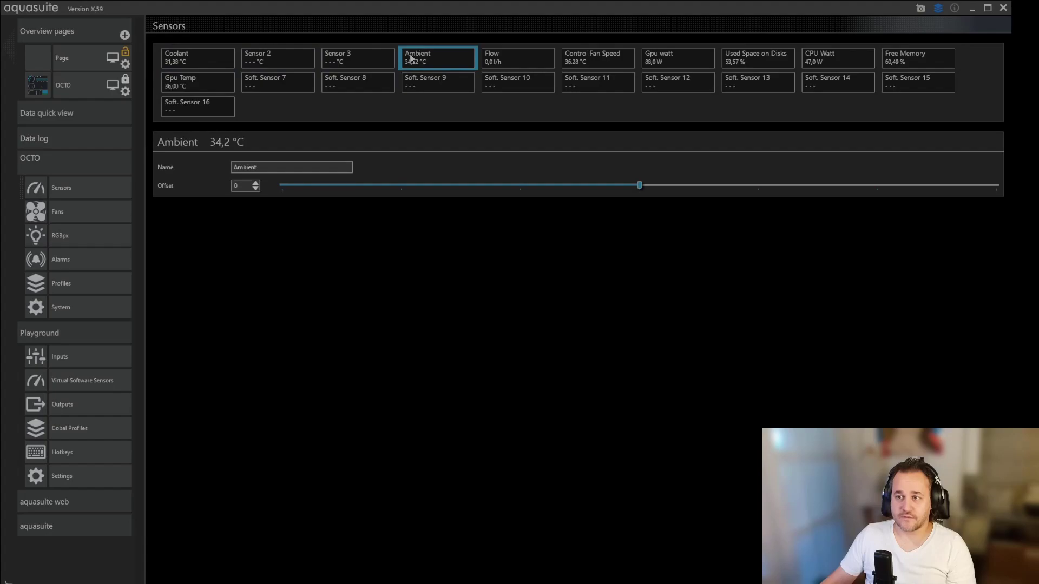
left_click(347, 54)
left_click(286, 53)
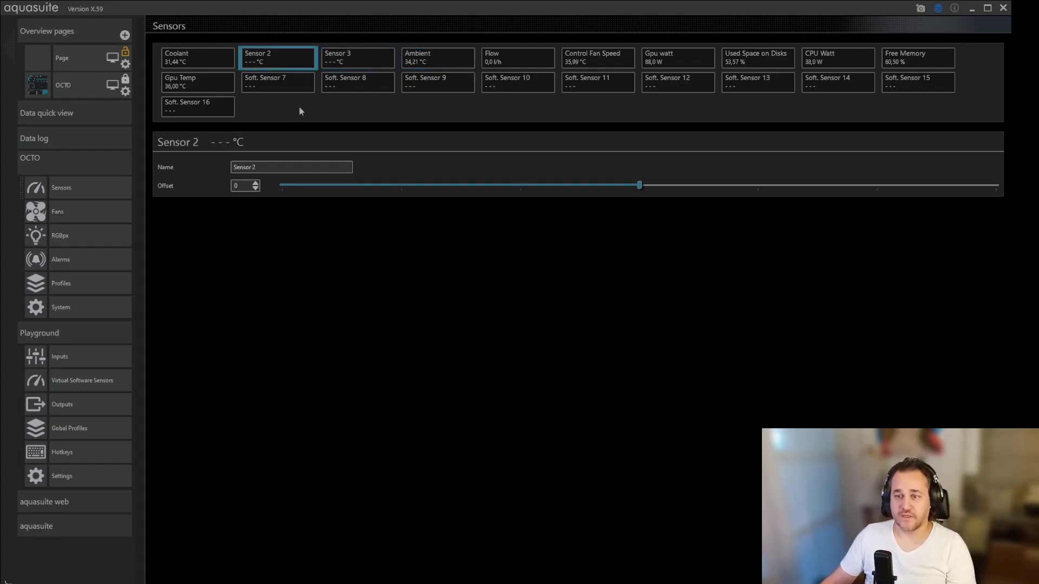
left_click(256, 84)
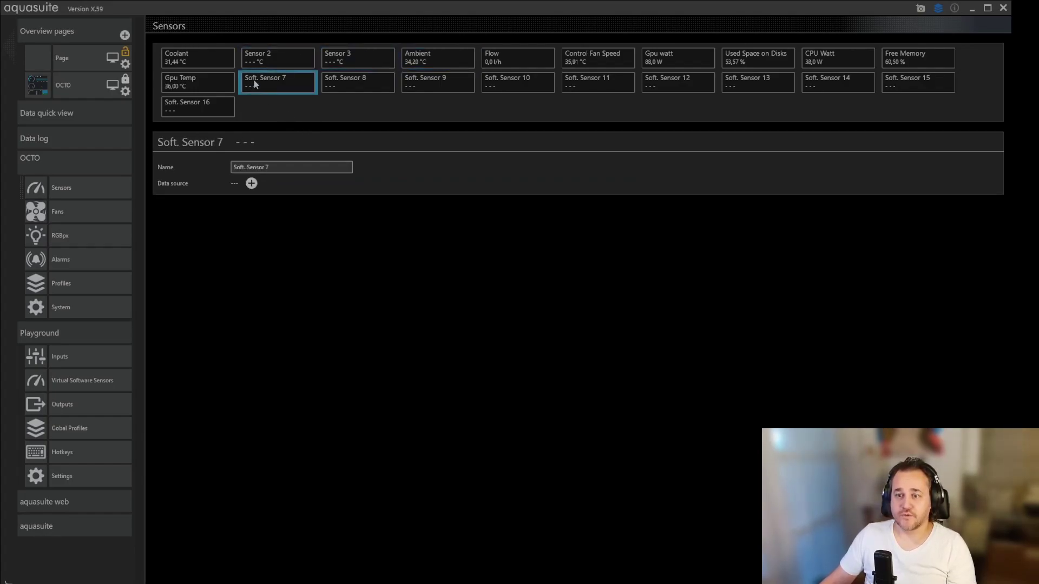
Step: Choose the Cpu Temp virtual sensor as Soft. Sensor 7's data source, then switch to HWiNFO
left_click(251, 184)
left_click(779, 72)
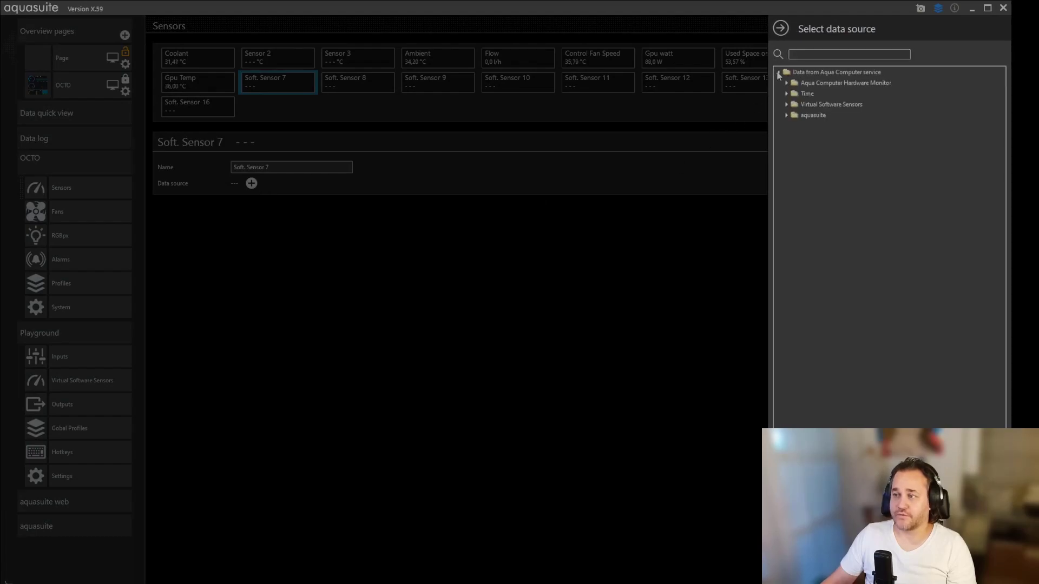
left_click(786, 103)
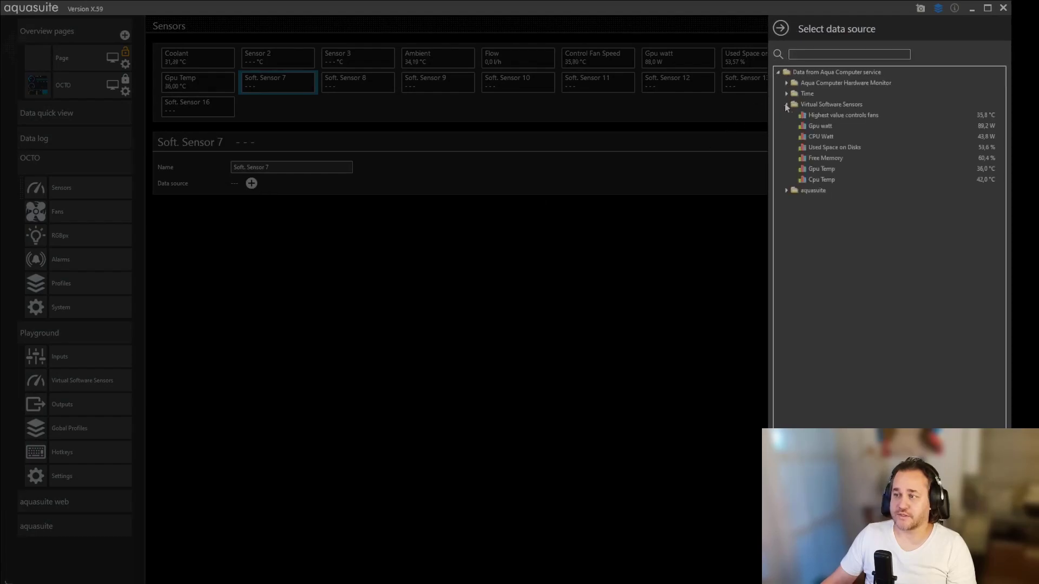
left_click(828, 185)
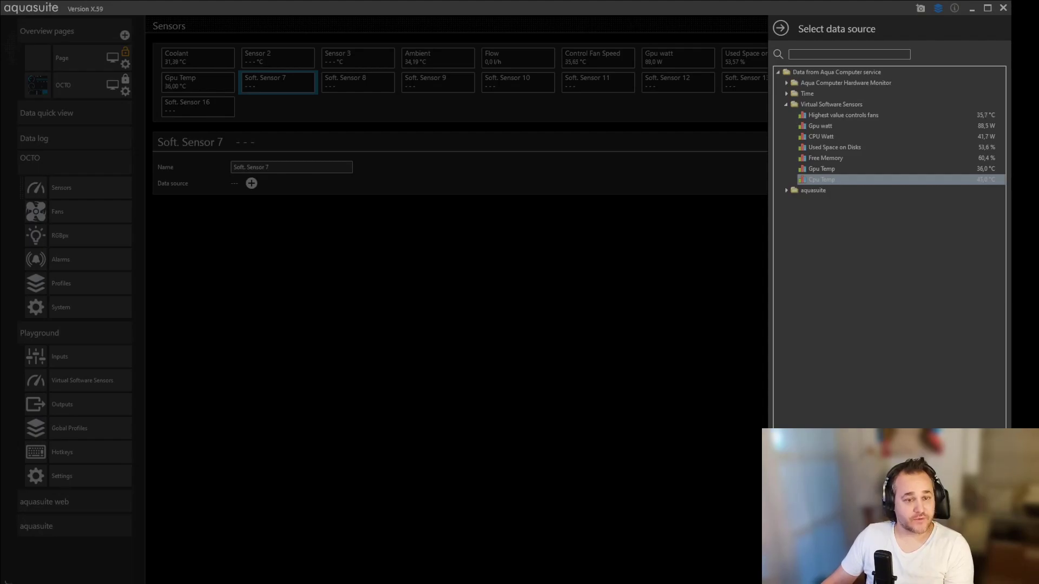
key("alt+Tab")
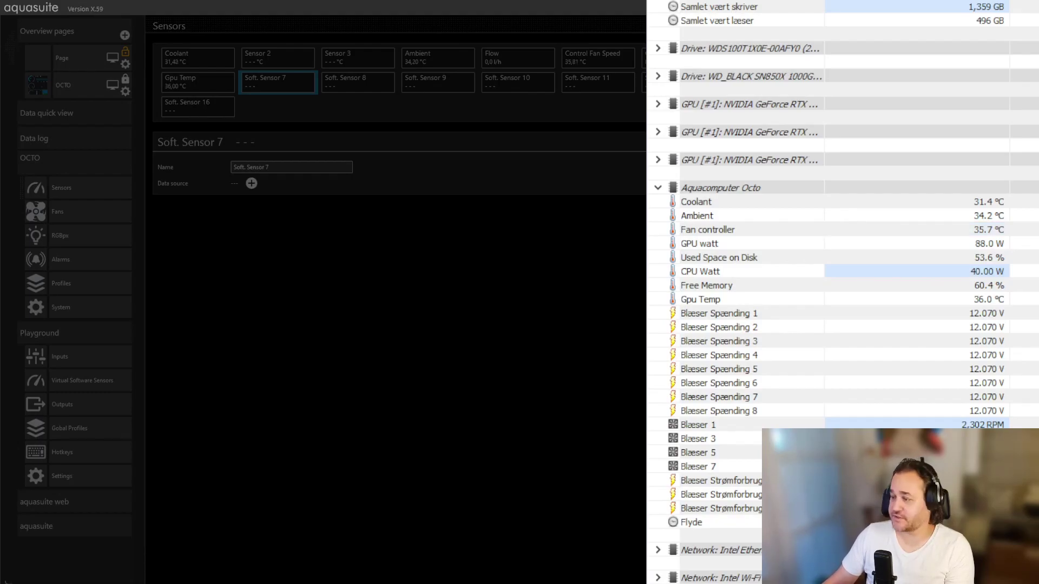
Step: Confirm Cpu Temp as Soft. Sensor 7's source and select the new Soft. Temperatur 7 reading in HWiNFO
left_click(751, 313)
left_click(722, 302)
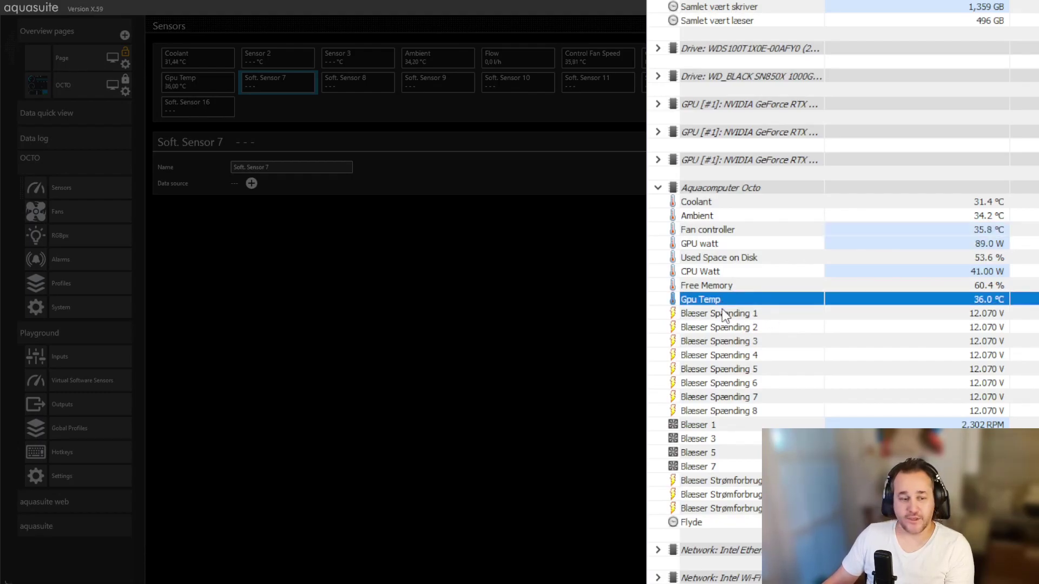
left_click(723, 312)
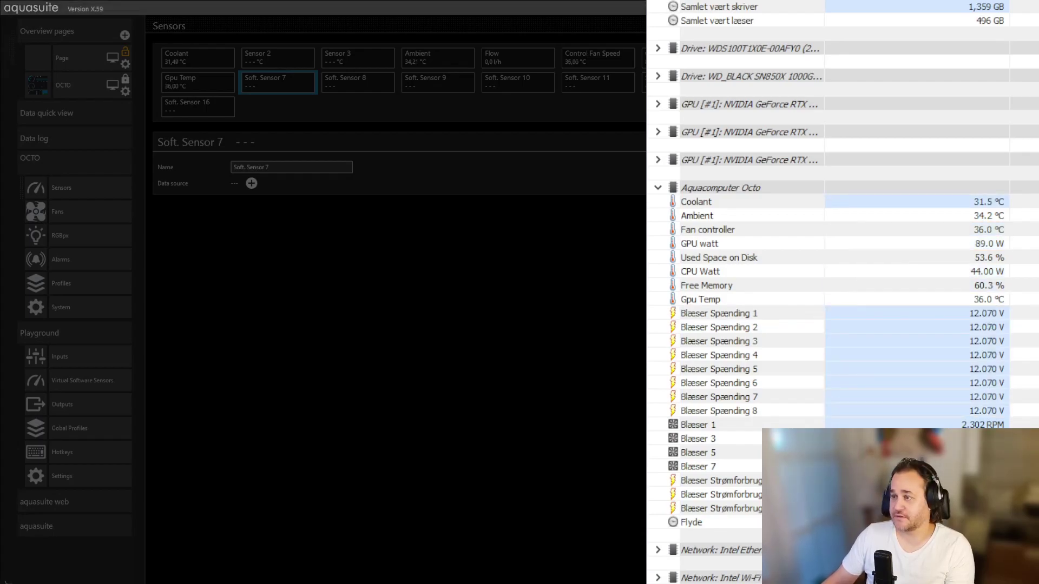
key("Return")
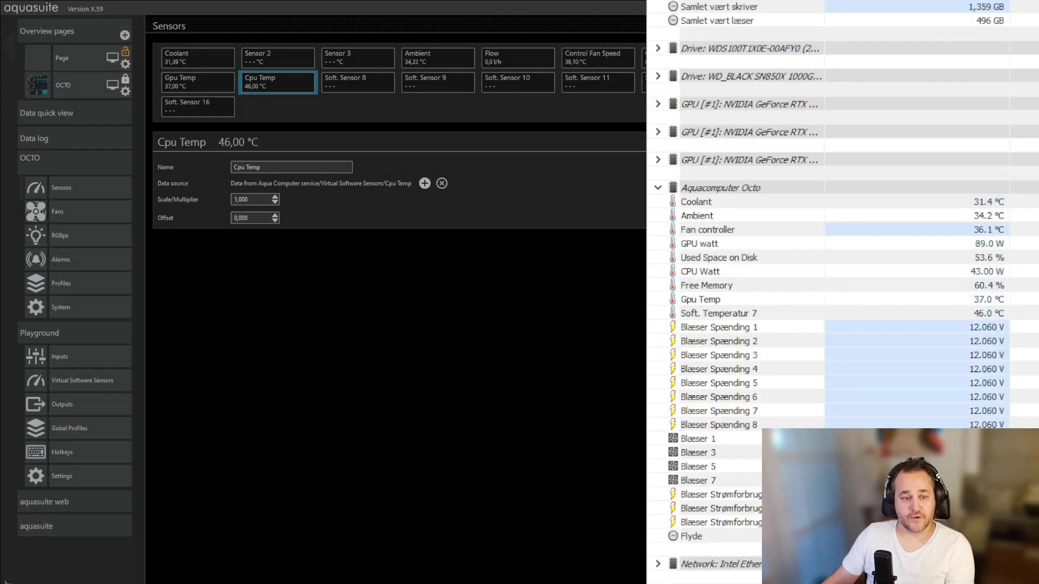
left_click(750, 314)
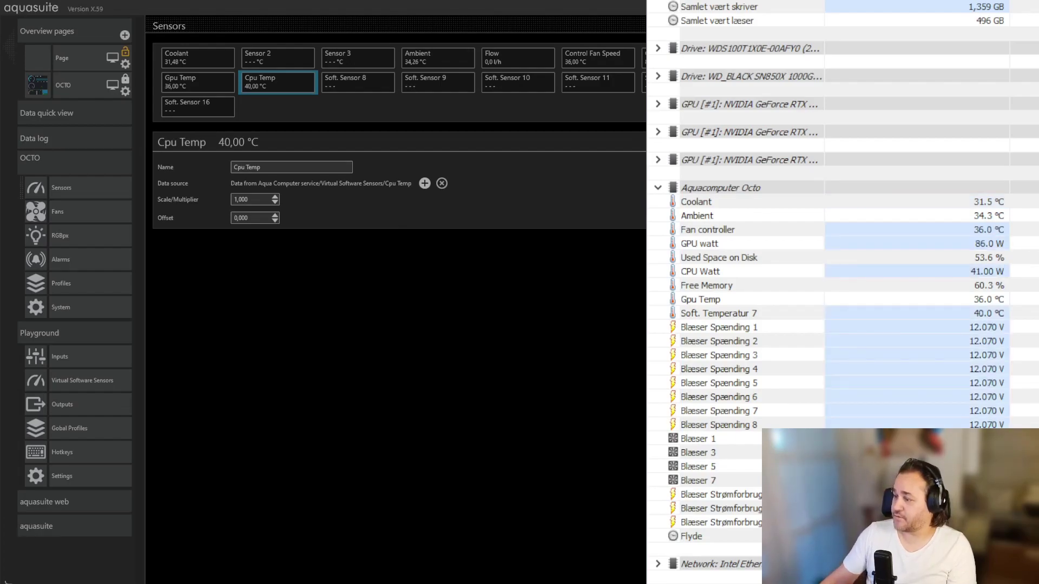
Step: Confirm renaming Soft. Temperatur 7 to 'Cpu Temp' and check the CPU Watt reading
left_click(994, 315)
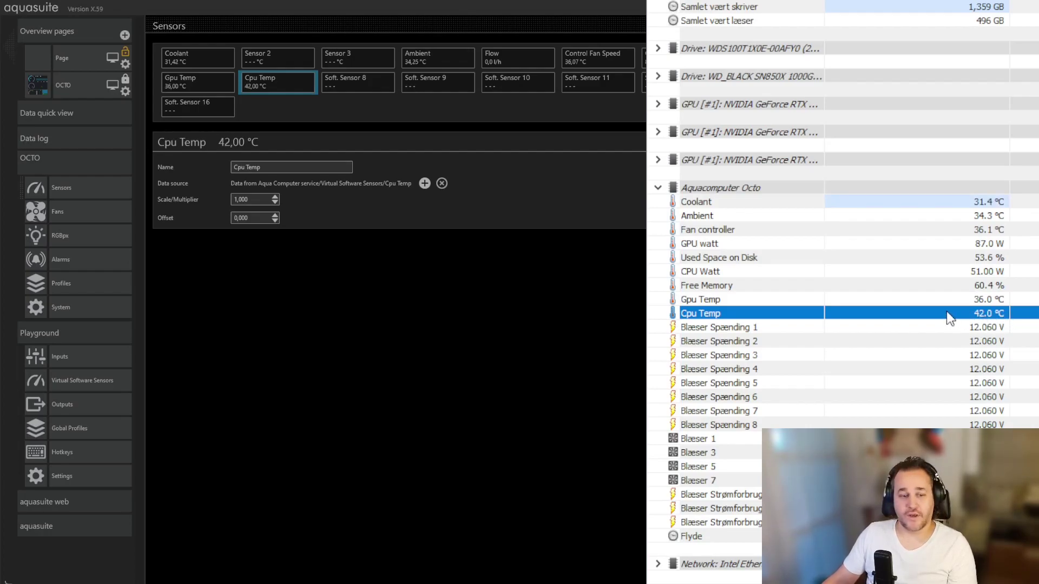
left_click(950, 274)
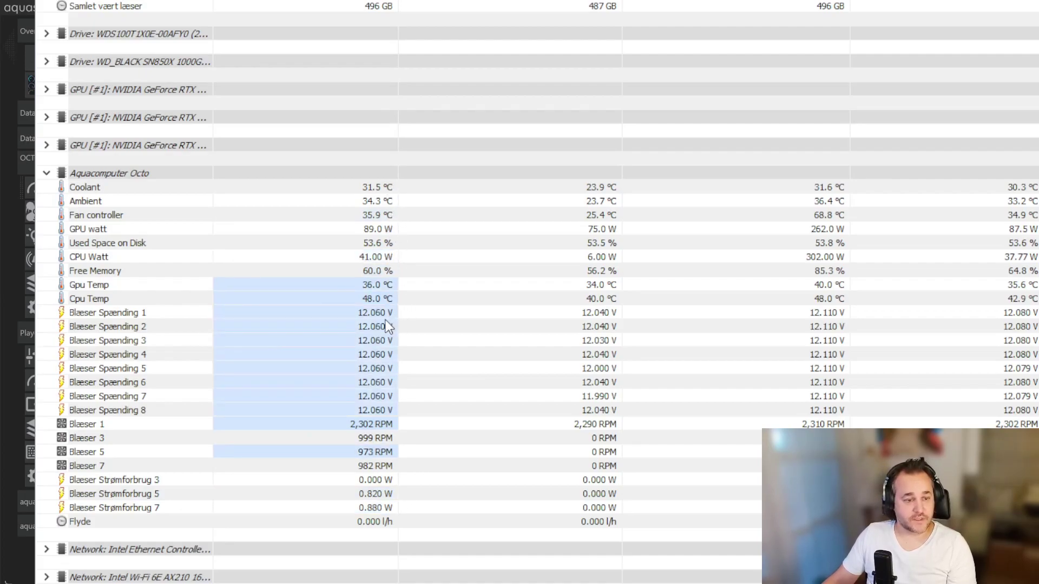
Step: Compare Cpu Temp with the Gpu Temp, Free Memory, CPU Watt, disk space, GPU watt and fan controller readings
left_click(121, 301)
left_click(122, 286)
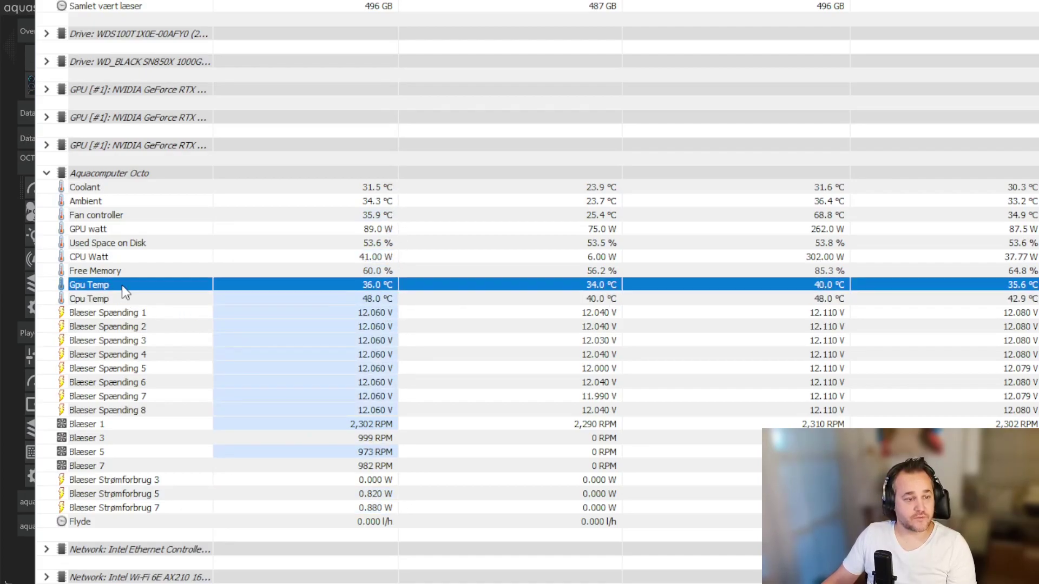
left_click(122, 274)
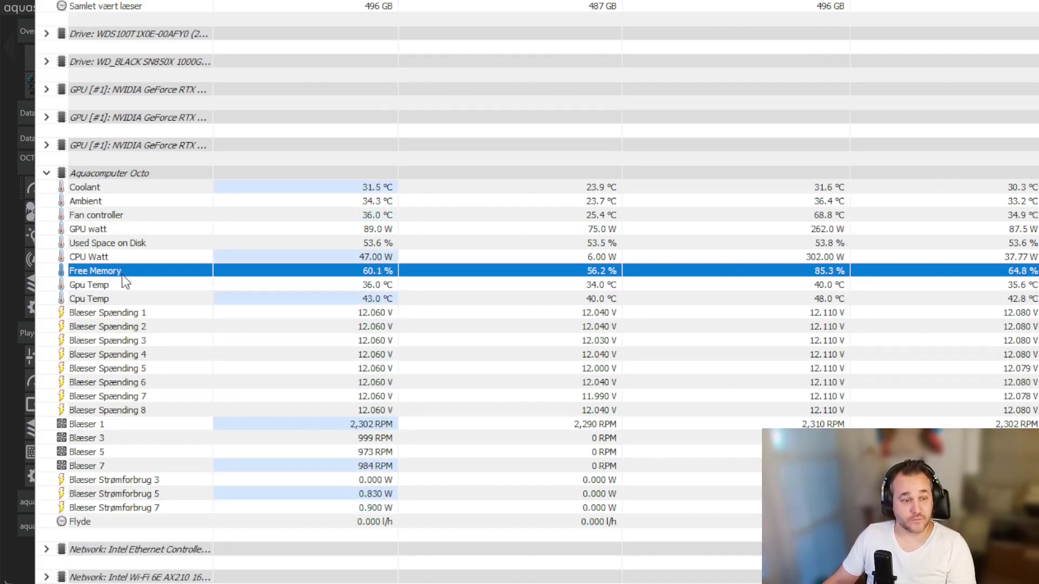
key("Up")
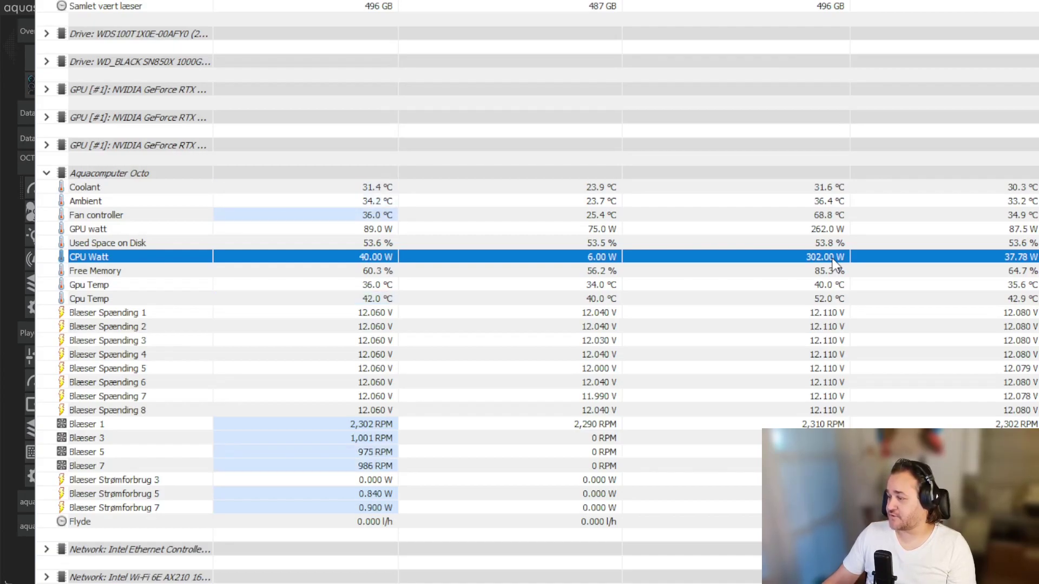
left_click(802, 239)
left_click(803, 230)
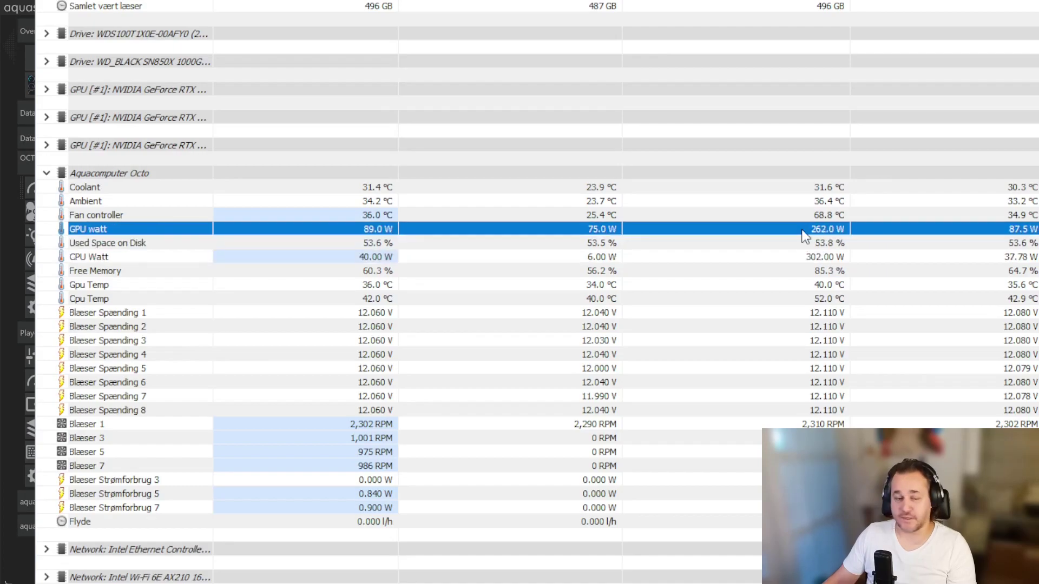
left_click(803, 217)
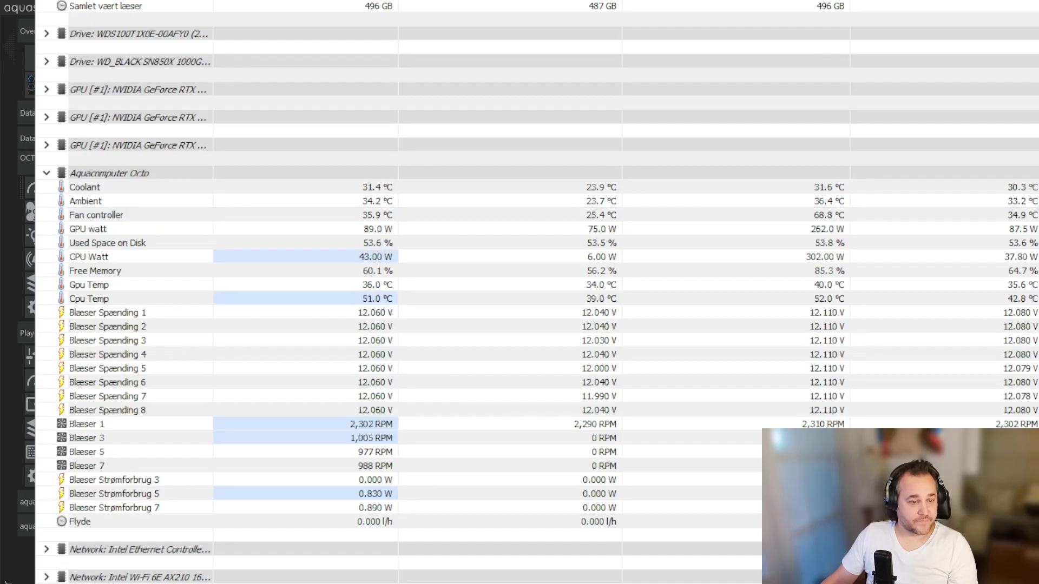
Step: In aquasuite, show the Highest value controls fans graph on Virtual Software Sensors, then return to HWiNFO
key("alt+Tab")
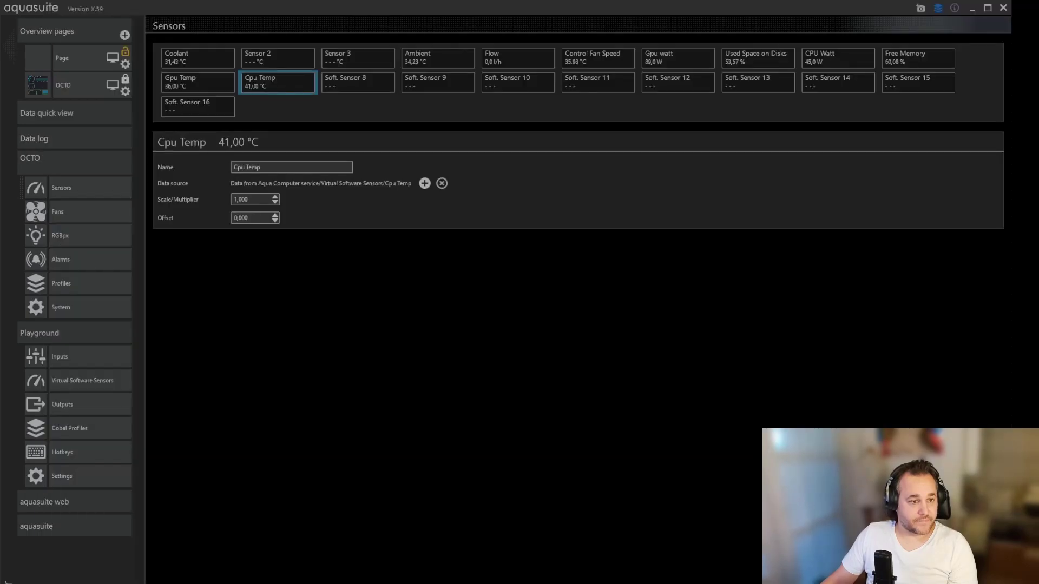
left_click(71, 381)
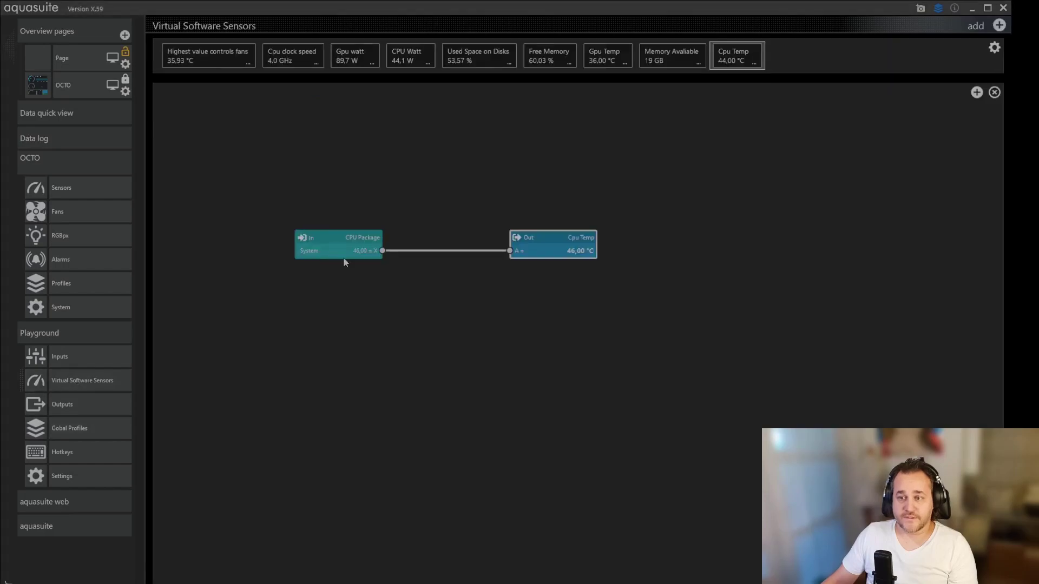
left_click(223, 56)
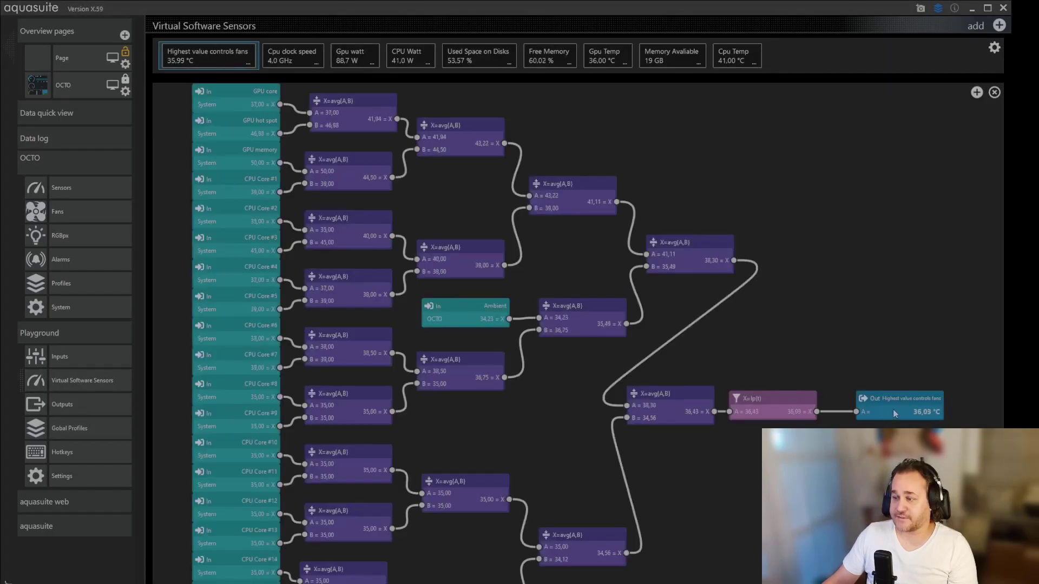
key("alt+Tab")
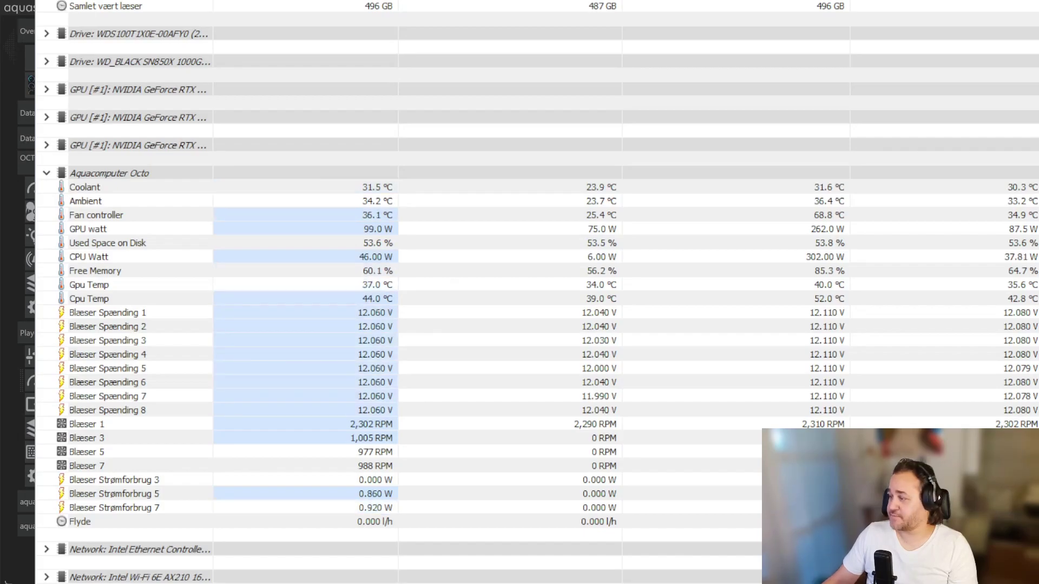
left_click(479, 258)
left_click(492, 230)
left_click(508, 216)
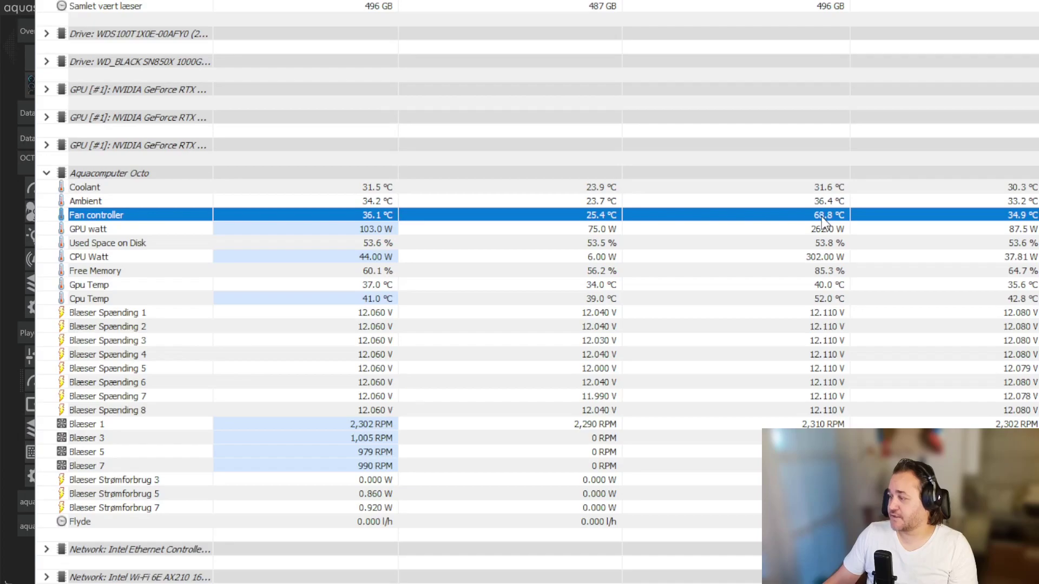
left_click(831, 189)
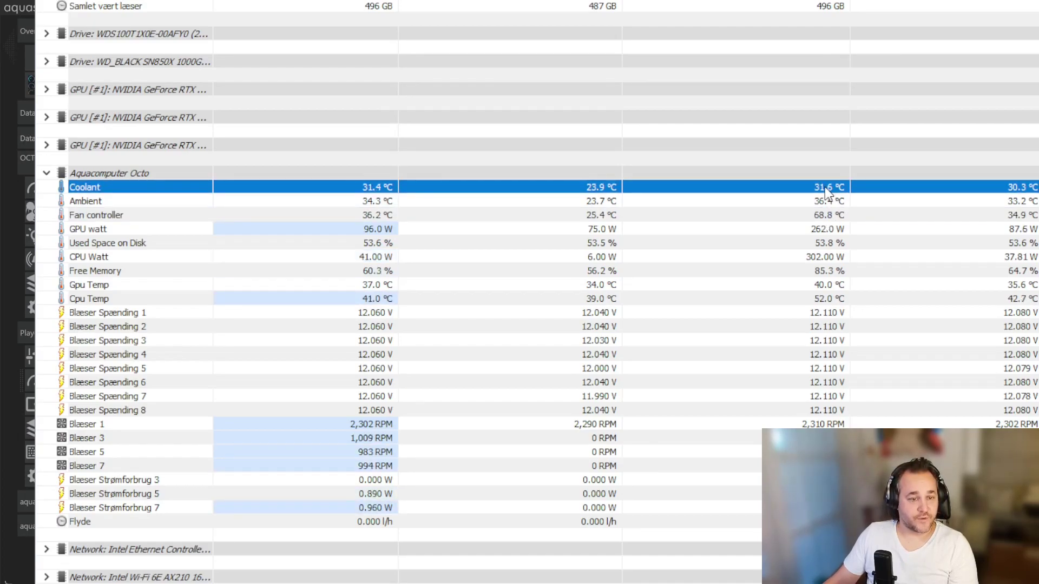
left_click(827, 203)
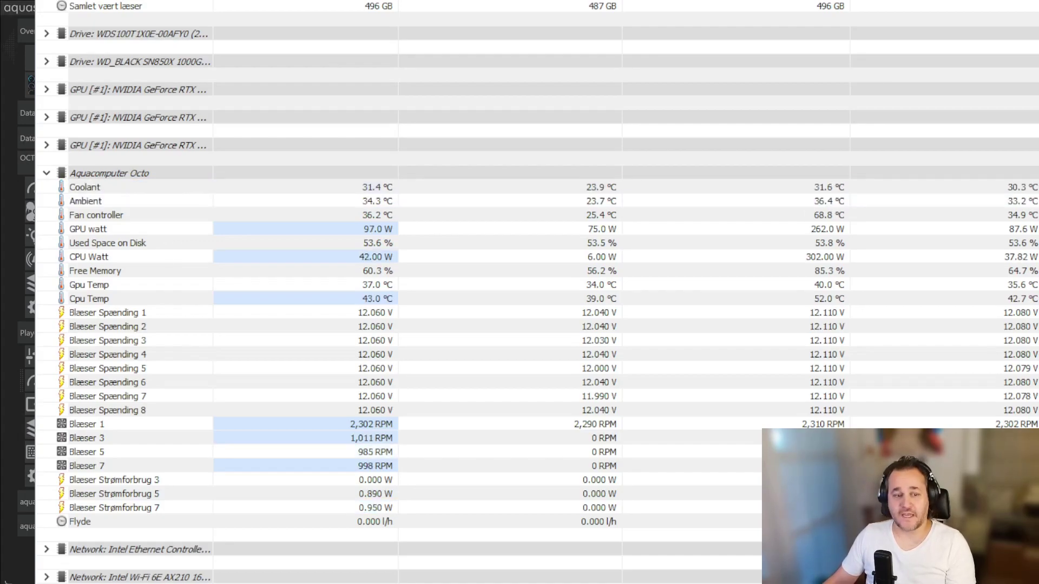
left_click(297, 259)
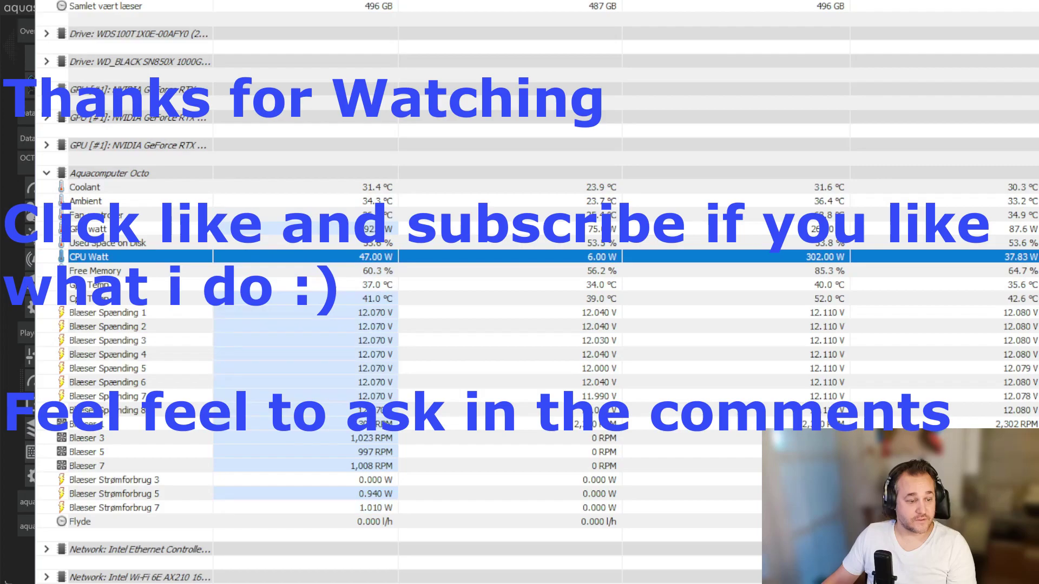
Step: Back in aquasuite, check the Soft. Sensor 8, 16 and 11 slots, then reopen the Virtual Software Sensors graph
key("alt+Tab")
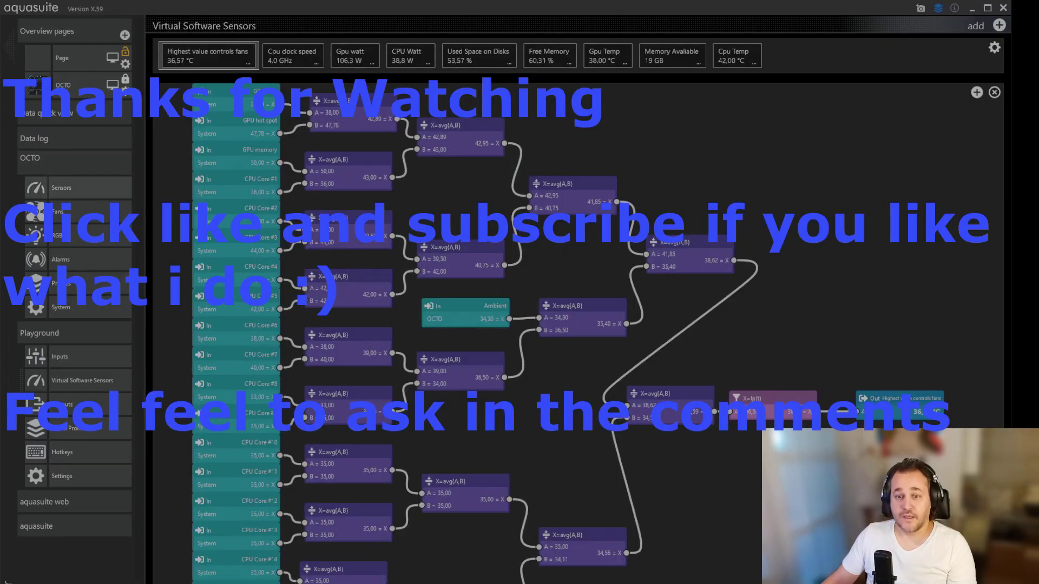
left_click(93, 187)
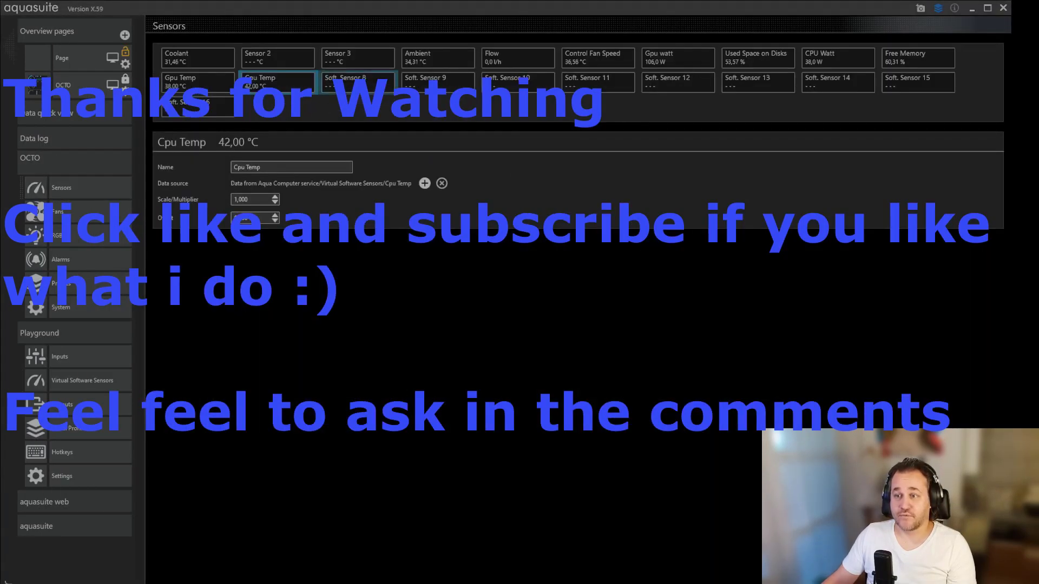
left_click(370, 84)
left_click(208, 110)
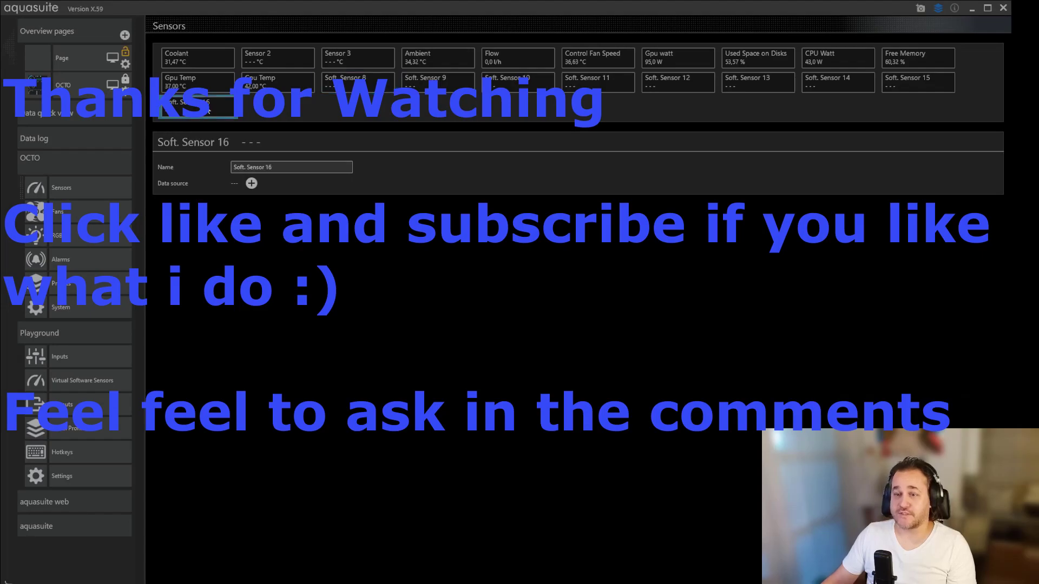
left_click(359, 84)
left_click(607, 90)
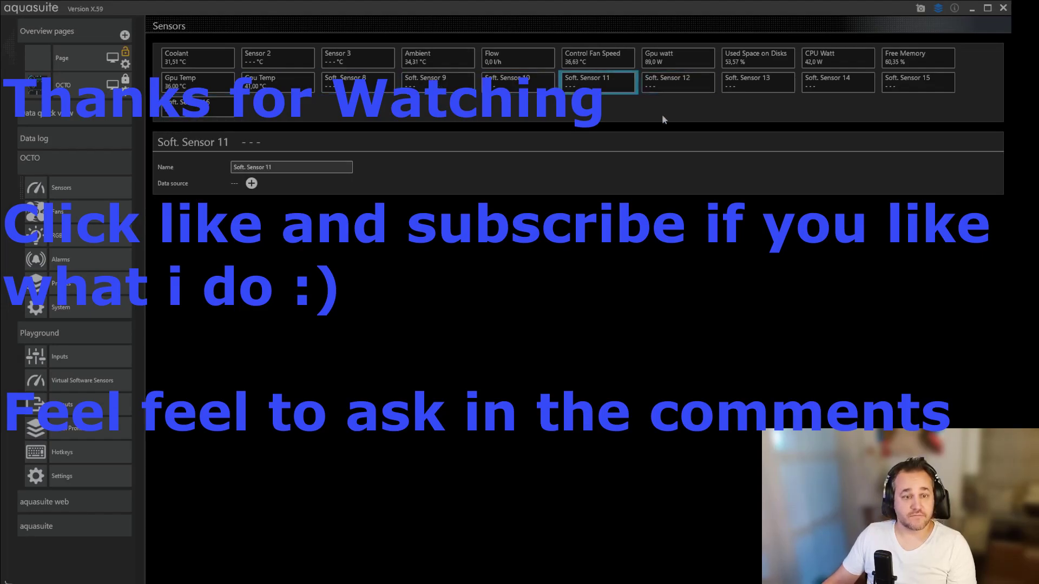
left_click(96, 387)
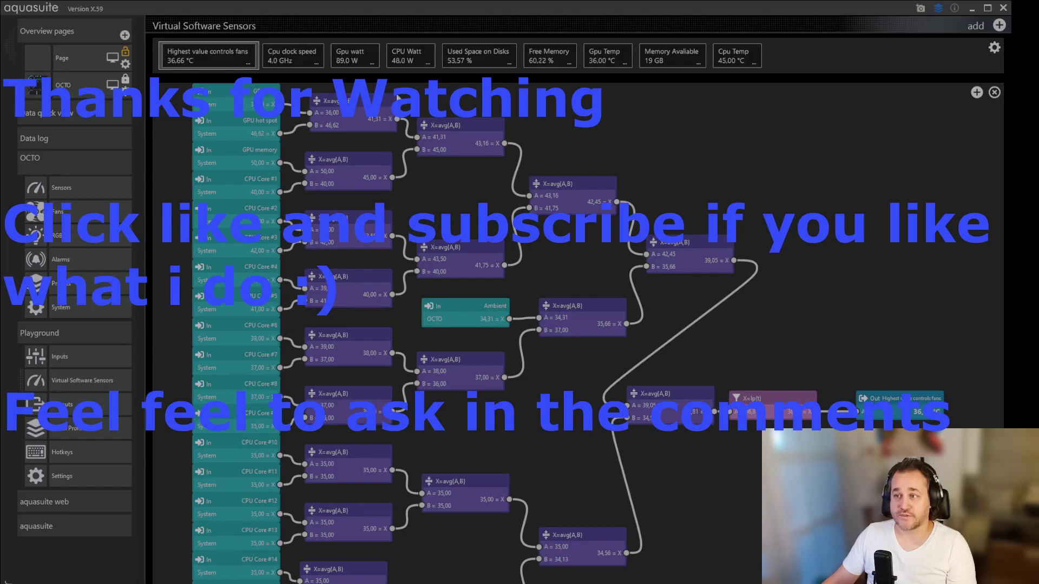